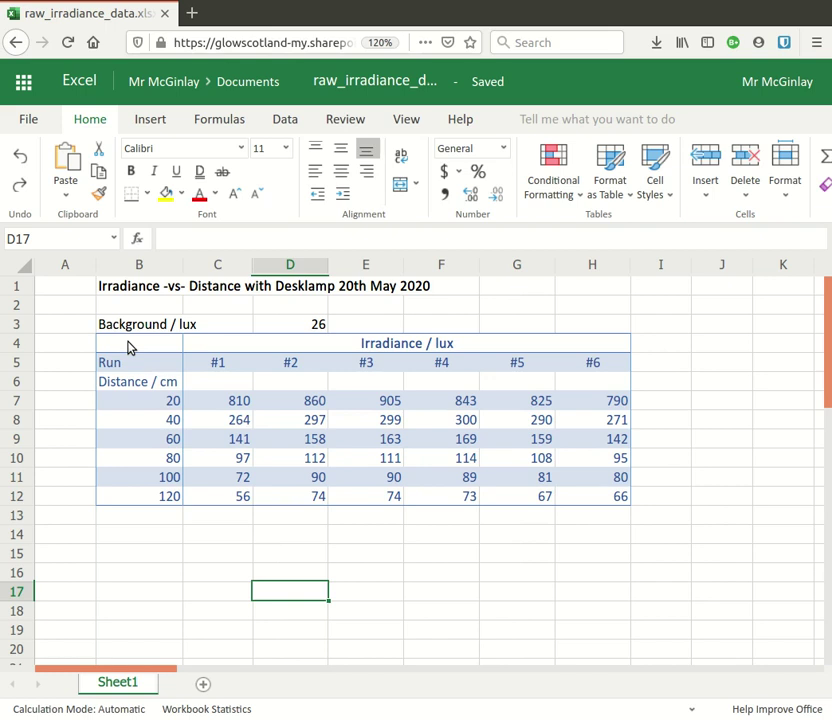
Copy the irradiance table in B4:H12 and paste the copy starting at cell B14
{"action": "left_click_drag", "start_coordinate": [124, 344], "coordinate": [604, 507]}
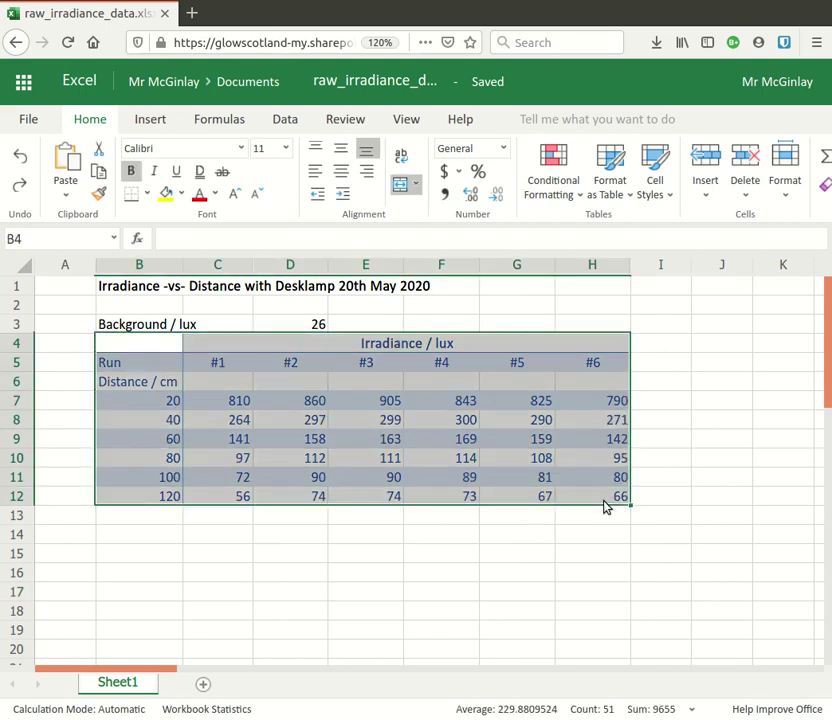
{"action": "key", "text": "ctrl+c"}
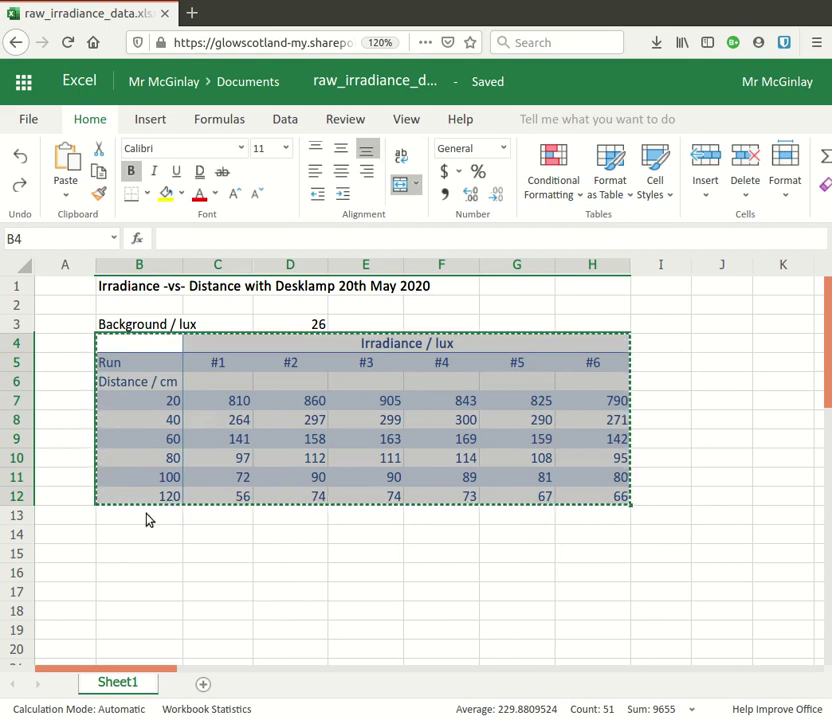
{"action": "left_click", "coordinate": [140, 539]}
{"action": "key", "text": "ctrl+v"}
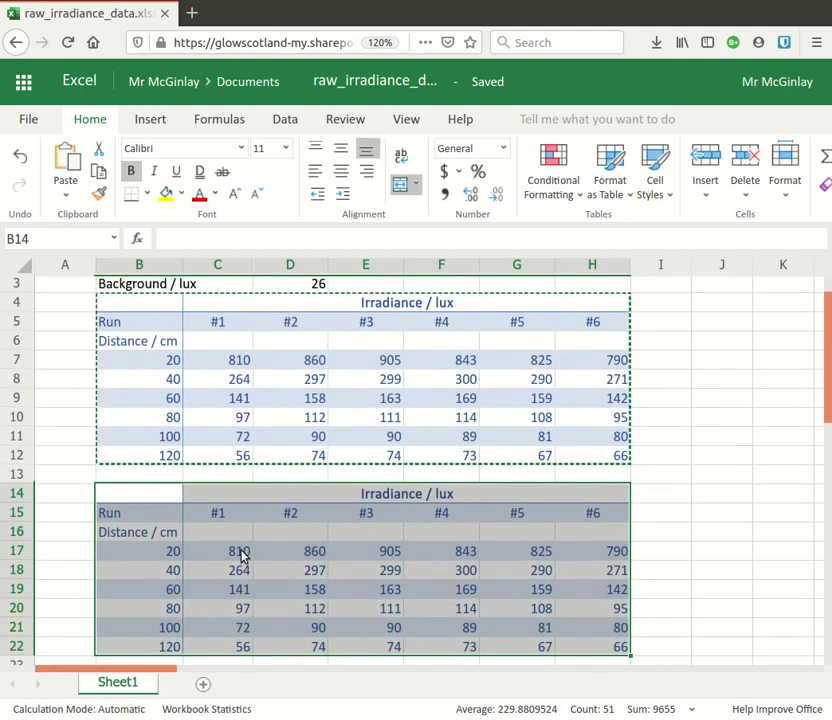
Clear the copied irradiance readings in C17:H22, keeping the headings and the distance column
{"action": "left_click", "coordinate": [241, 556]}
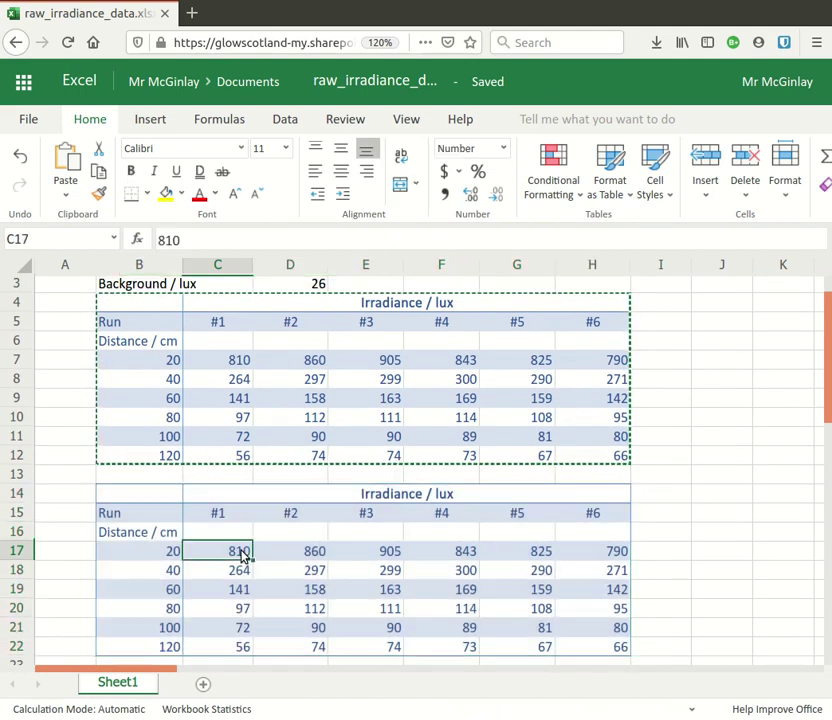
{"action": "left_click_drag", "start_coordinate": [238, 553], "coordinate": [604, 657]}
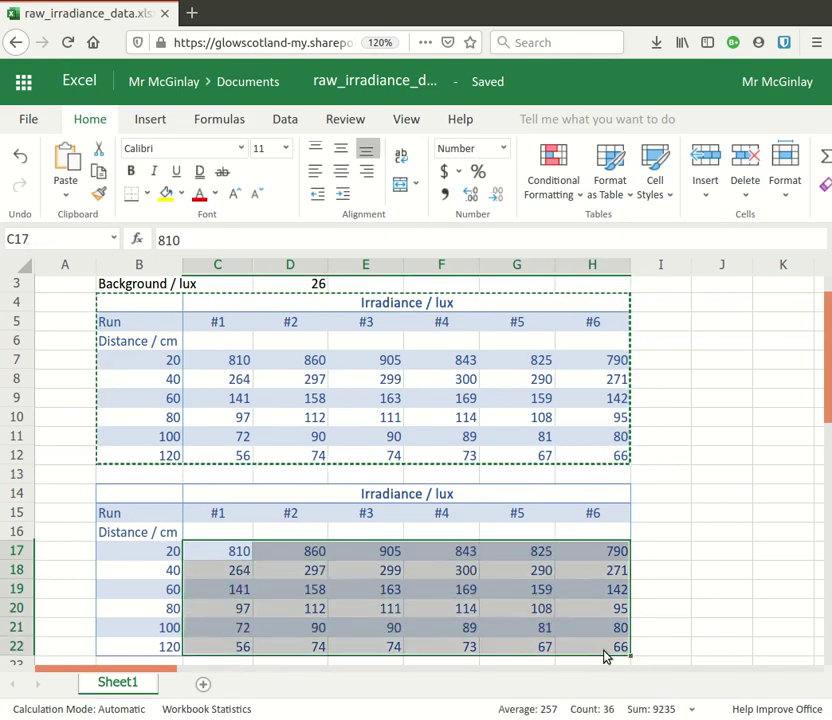
{"action": "key", "text": "Delete"}
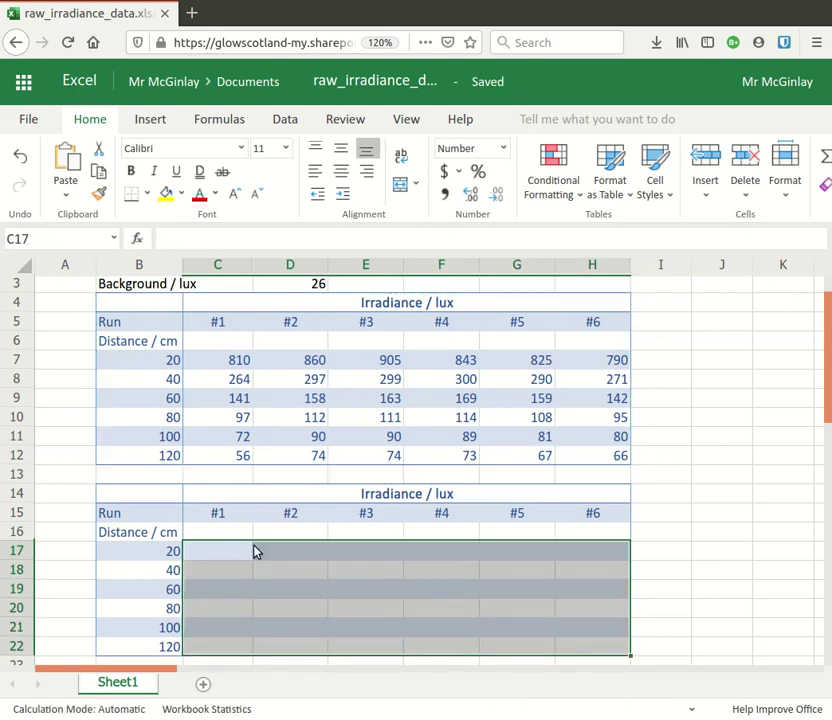
Examine the raw readings in C7 and D7 alongside the background value in D3
{"action": "left_click", "coordinate": [226, 555]}
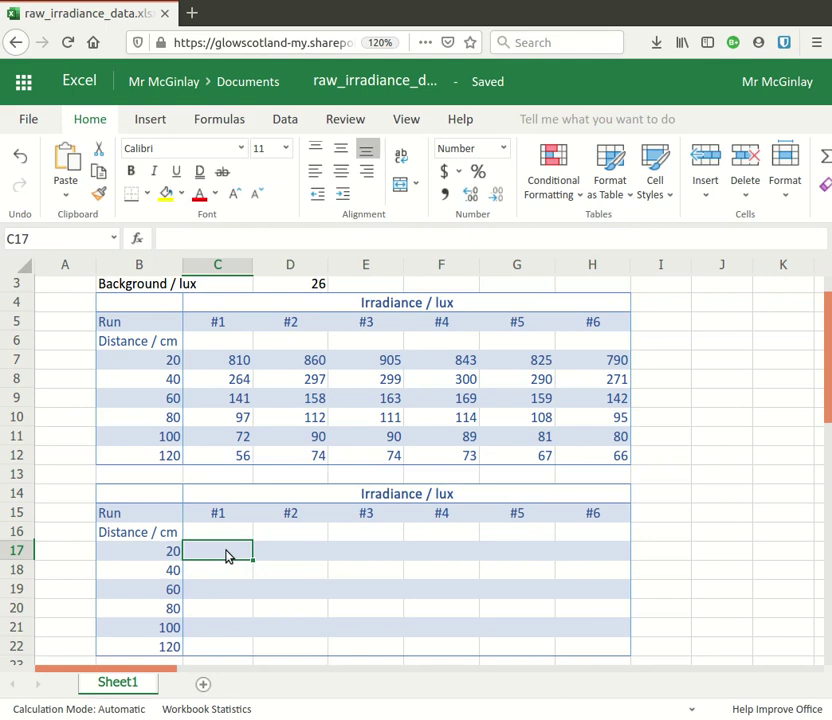
{"action": "scroll", "coordinate": [230, 500], "scroll_direction": "up", "scroll_amount": 2}
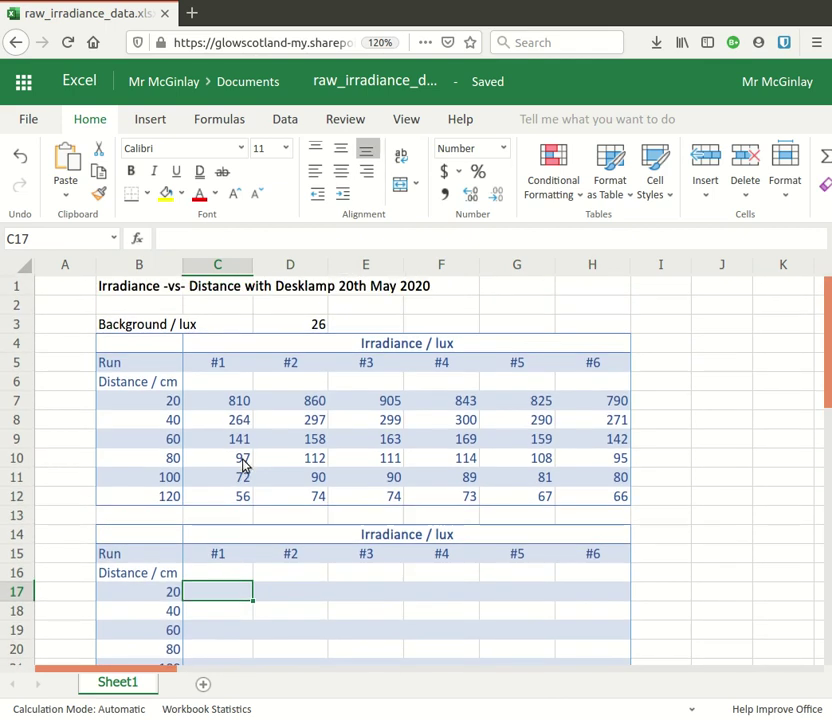
{"action": "left_click", "coordinate": [232, 402]}
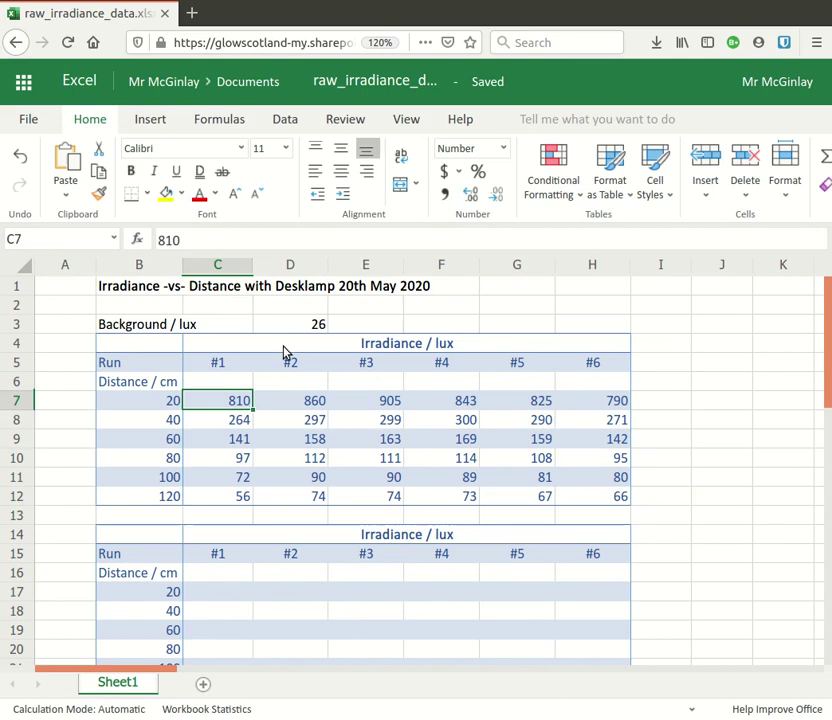
{"action": "left_click", "coordinate": [307, 323]}
{"action": "left_click", "coordinate": [310, 408]}
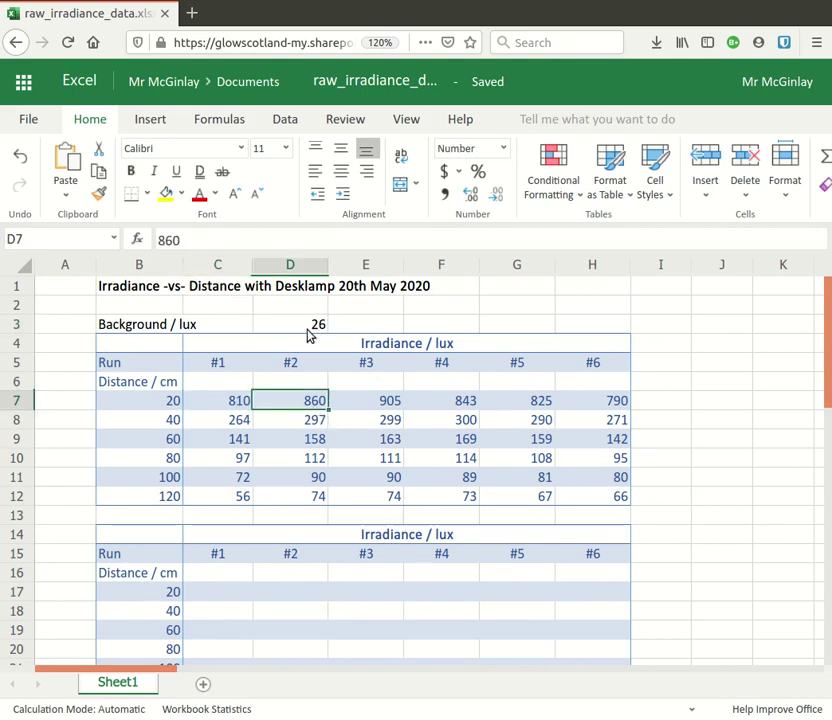
{"action": "left_click", "coordinate": [307, 321]}
{"action": "left_click", "coordinate": [226, 400]}
{"action": "scroll", "coordinate": [312, 549], "scroll_direction": "down", "scroll_amount": 2}
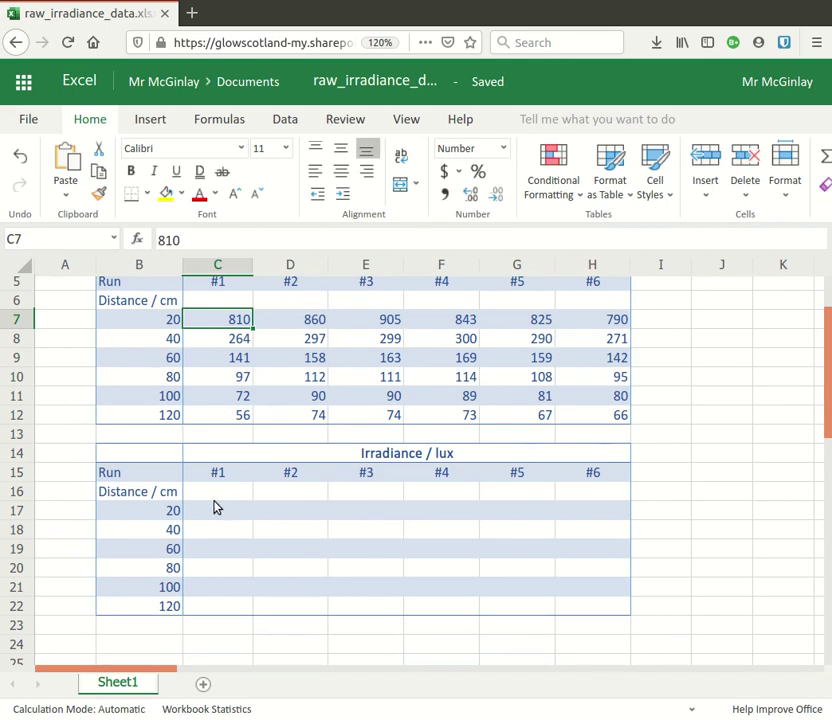
{"action": "scroll", "coordinate": [218, 510], "scroll_direction": "up", "scroll_amount": 1}
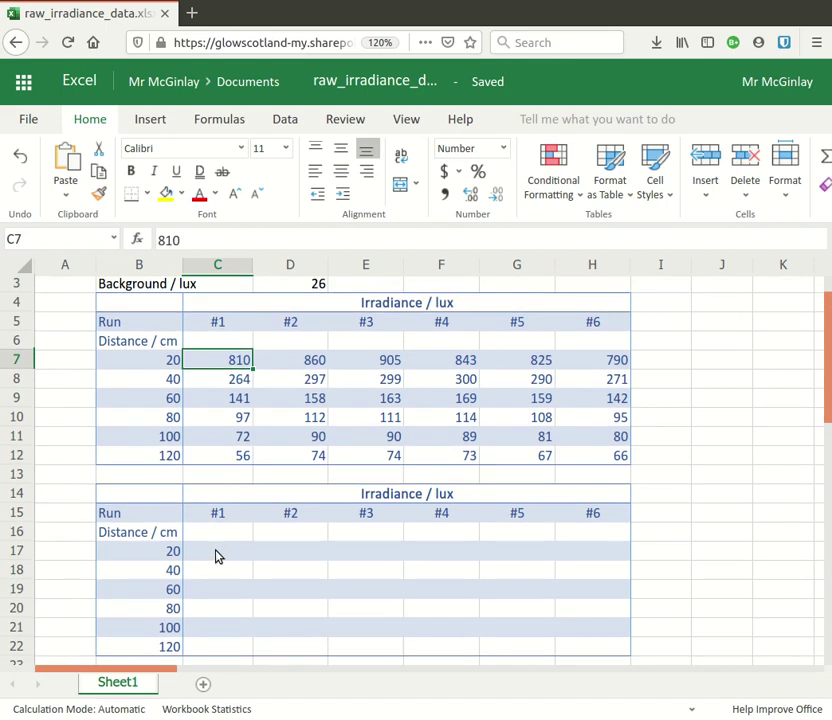
Enter the formula =C7-D3 in cell C17 to subtract the background from the first reading
{"action": "left_click", "coordinate": [218, 556]}
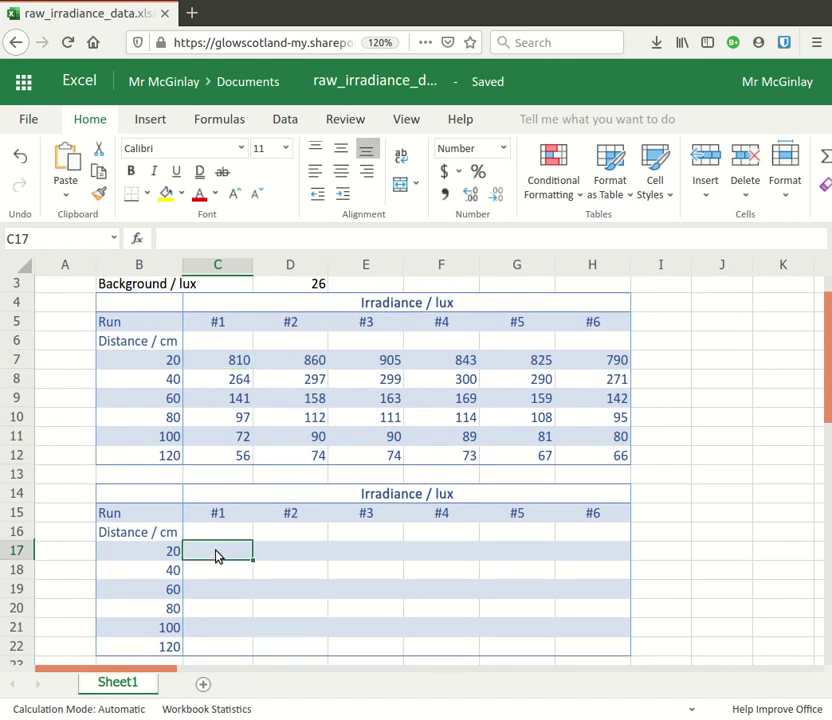
{"action": "type", "text": "="}
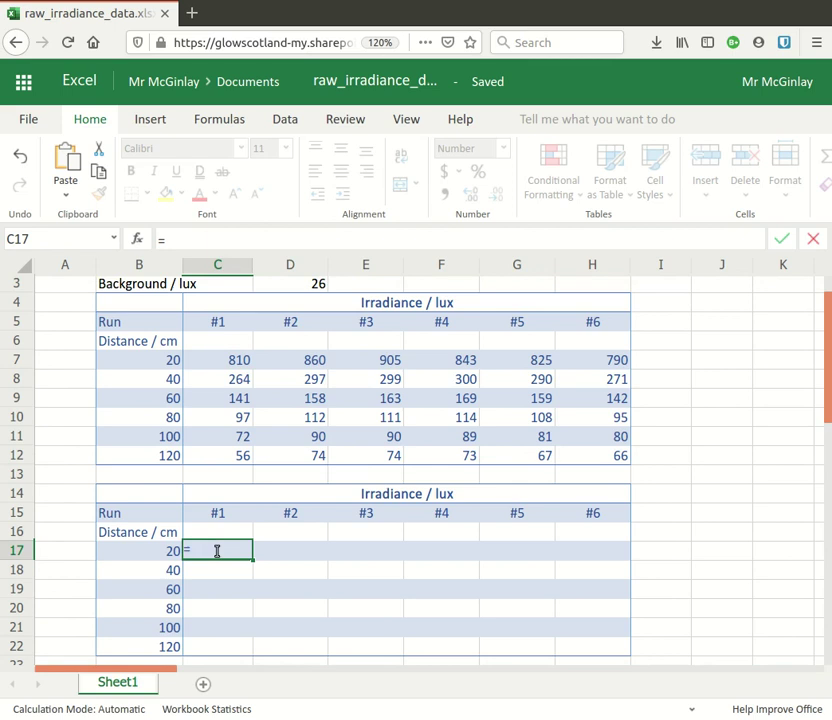
{"action": "left_click", "coordinate": [223, 366]}
{"action": "type", "text": "-"}
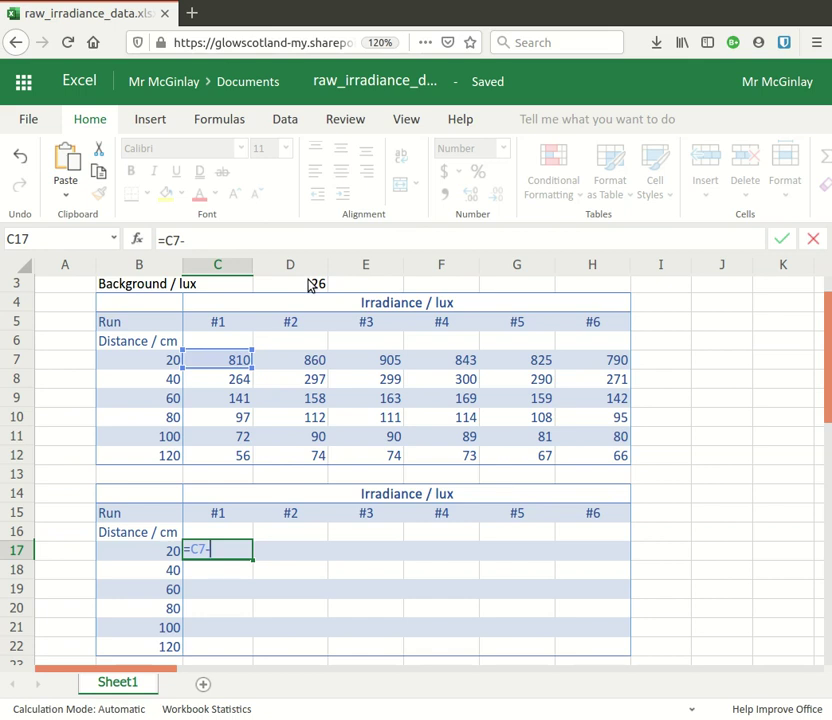
{"action": "left_click", "coordinate": [310, 286]}
{"action": "key", "text": "Return"}
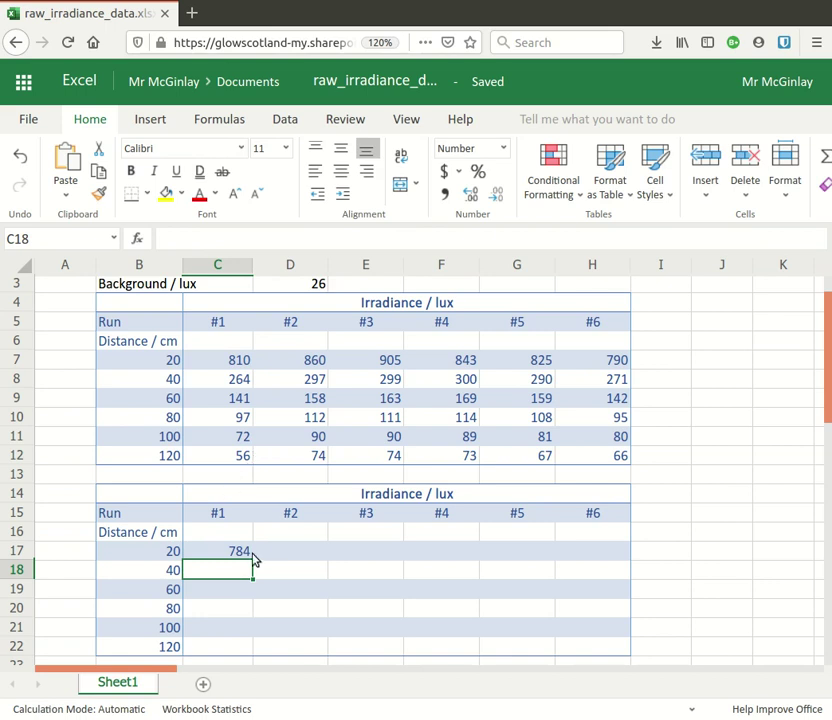
Try to fill the C17 formula across to H17, inspect the copied formulas in D17 and E17, and undo the fill
{"action": "left_click", "coordinate": [236, 559]}
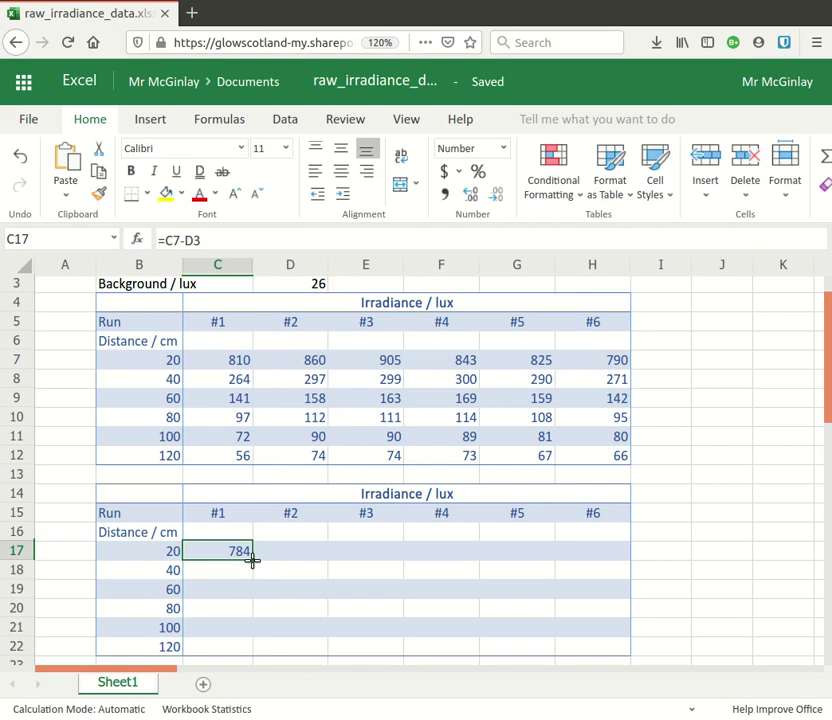
{"action": "left_click_drag", "start_coordinate": [252, 561], "coordinate": [592, 555]}
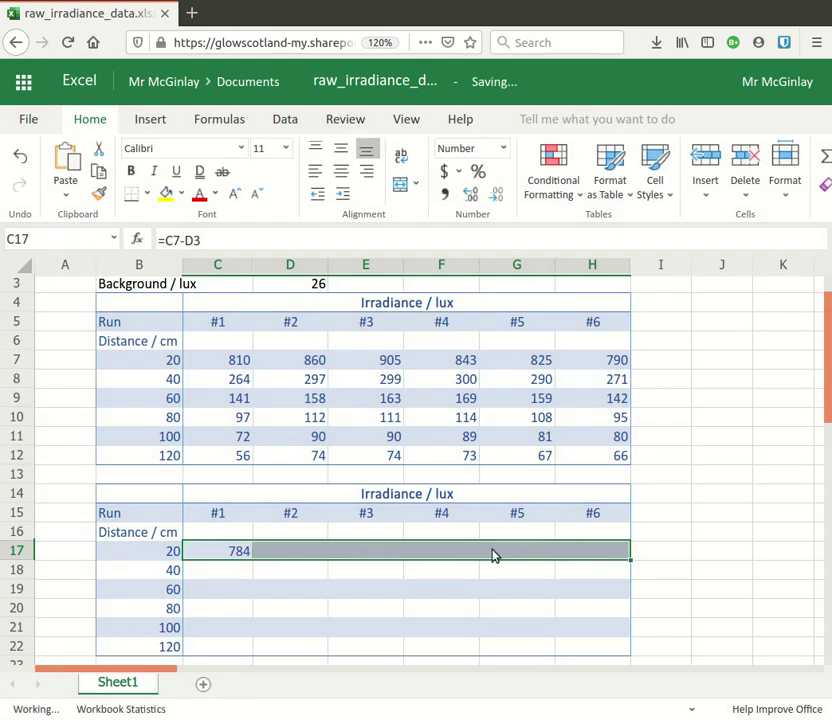
{"action": "left_click", "coordinate": [302, 560]}
{"action": "left_click", "coordinate": [366, 553]}
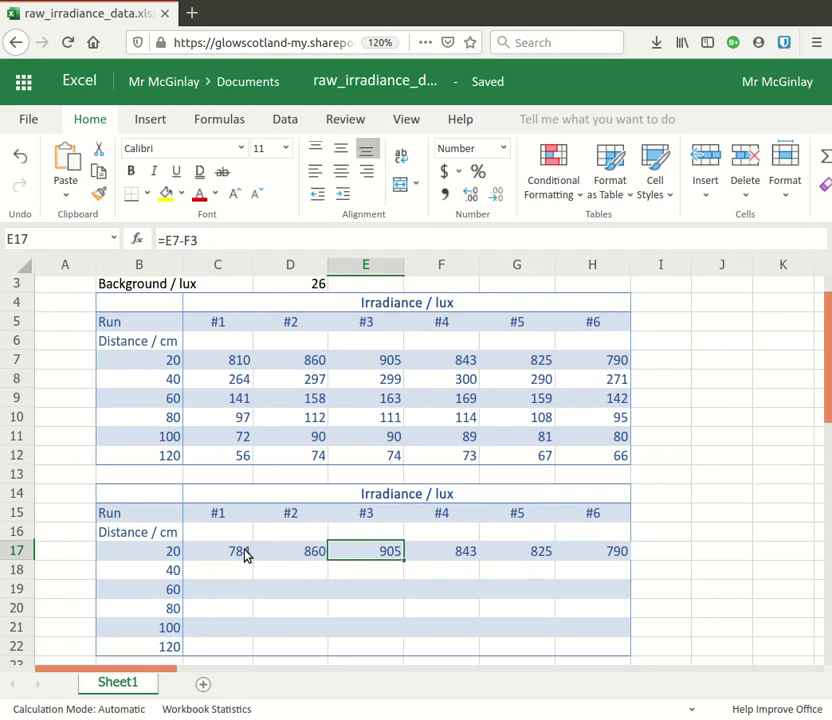
{"action": "key", "text": "ctrl+z"}
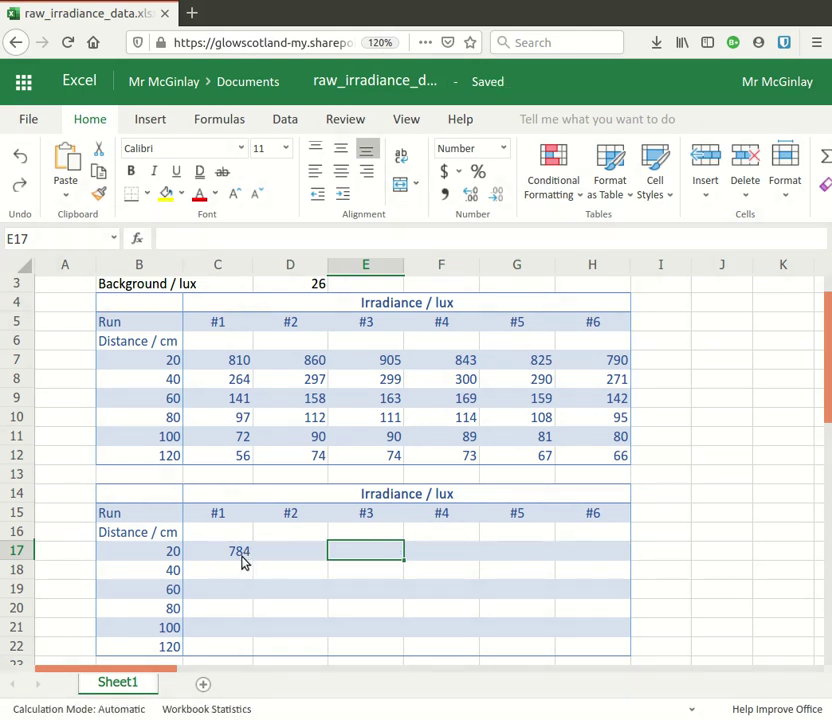
Fill the C17 formula across to E17 and examine which cells the formulas in D17 and E17 reference
{"action": "left_click", "coordinate": [245, 558]}
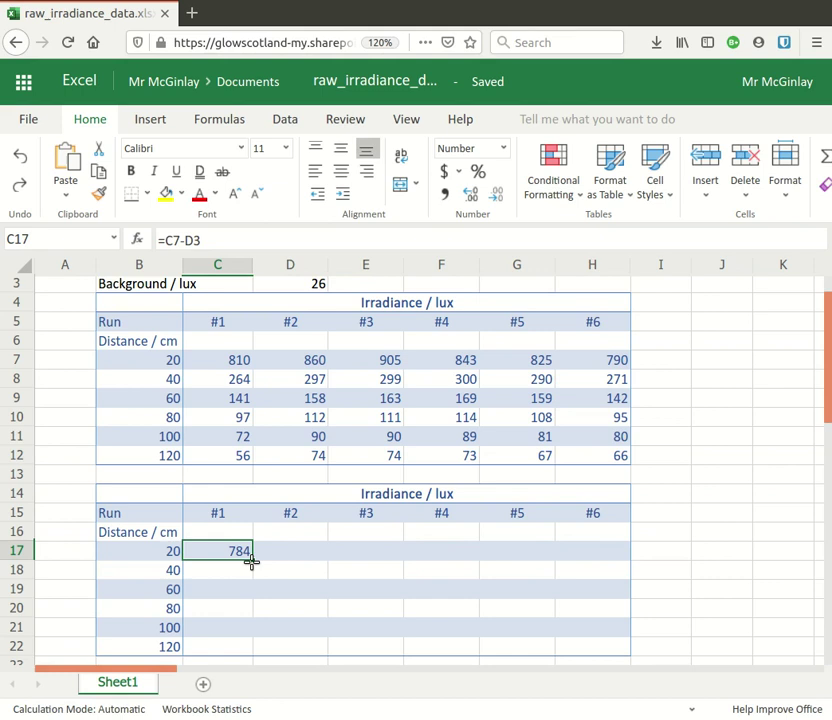
{"action": "mouse_move", "coordinate": [251, 562]}
{"action": "left_mouse_down"}
{"action": "mouse_move", "coordinate": [544, 542]}
{"action": "mouse_move", "coordinate": [243, 544]}
{"action": "left_mouse_up"}
{"action": "double_click", "coordinate": [240, 557]}
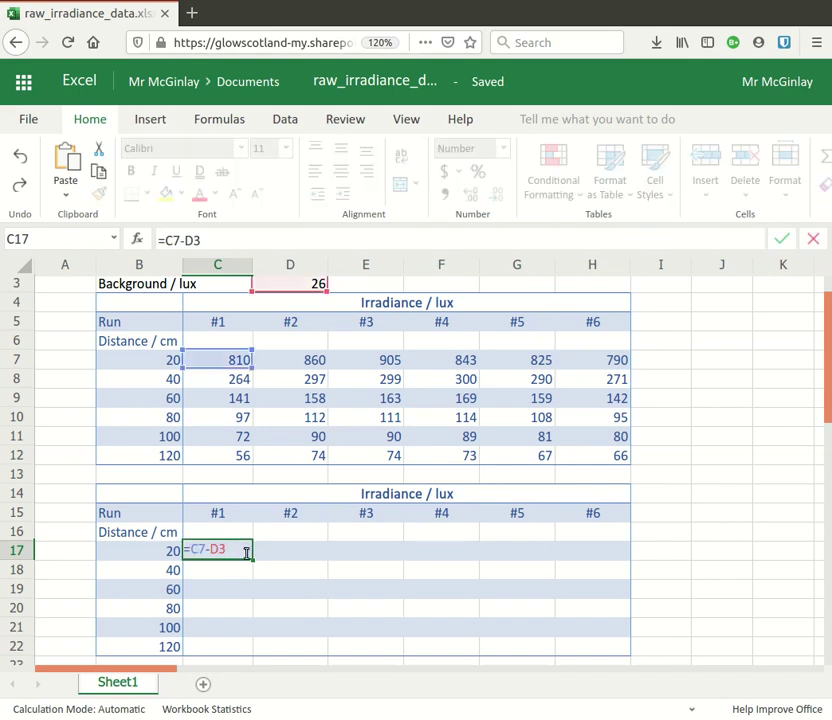
{"action": "key", "text": "Escape"}
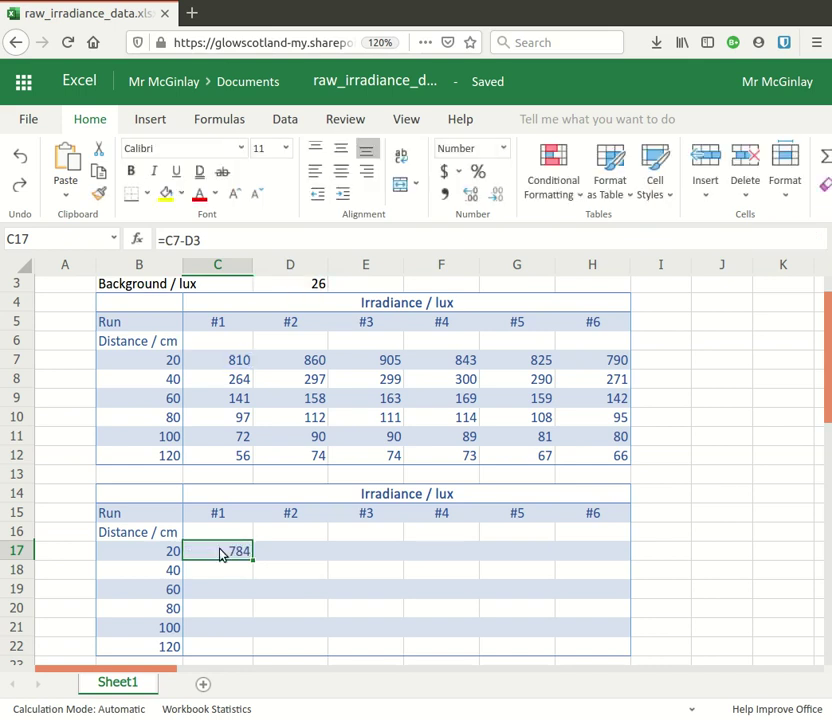
{"action": "left_click_drag", "start_coordinate": [253, 558], "coordinate": [357, 559]}
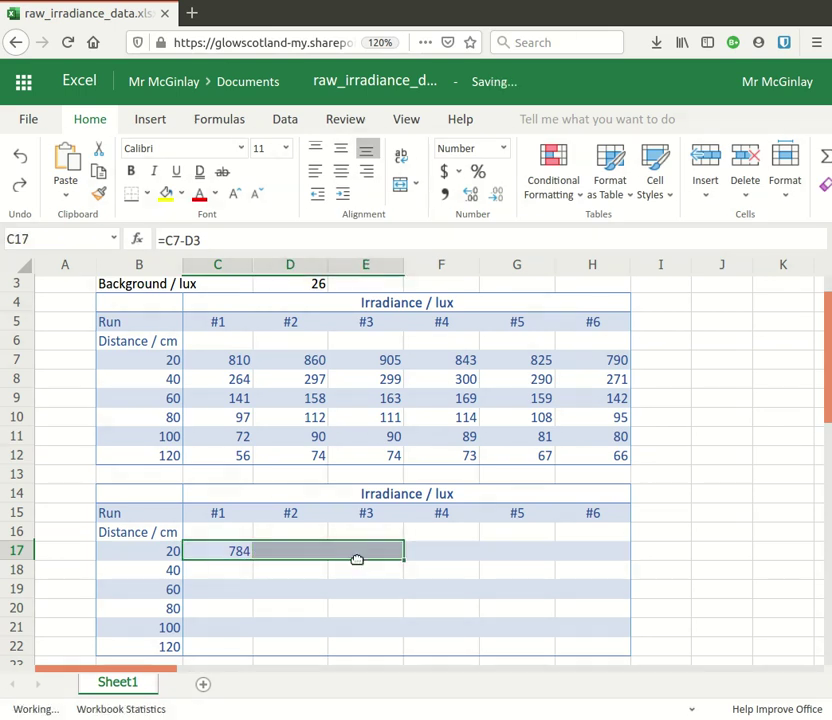
{"action": "double_click", "coordinate": [314, 555]}
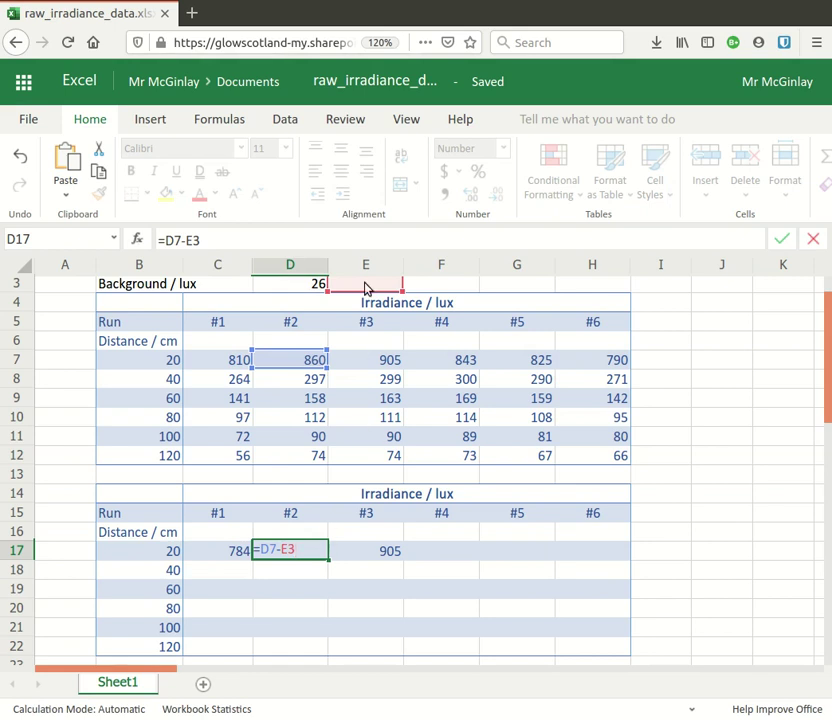
{"action": "double_click", "coordinate": [380, 551]}
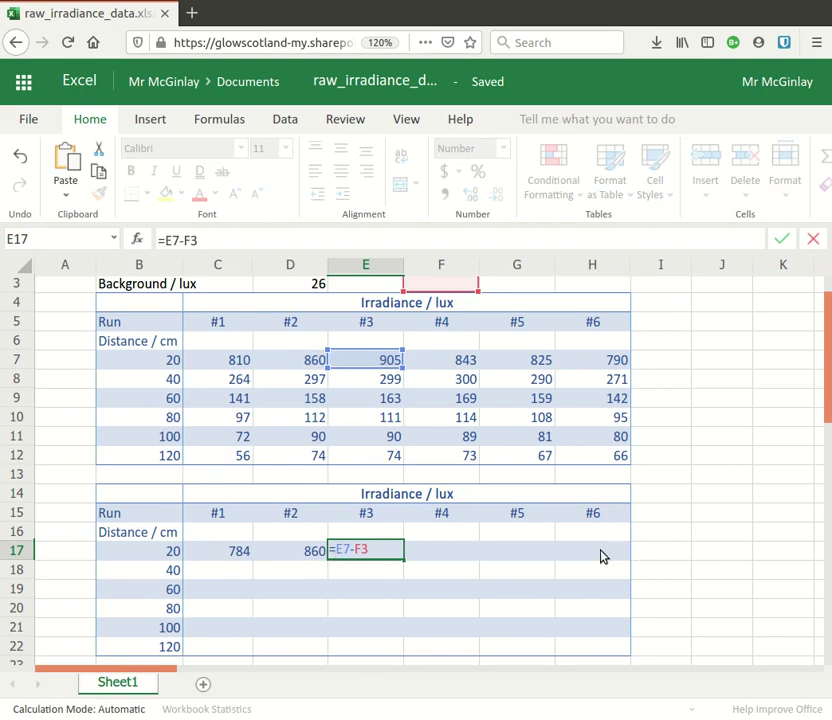
Make the background reference in C17 absolute so that the formula reads =C7-$D$3
{"action": "left_click", "coordinate": [241, 553]}
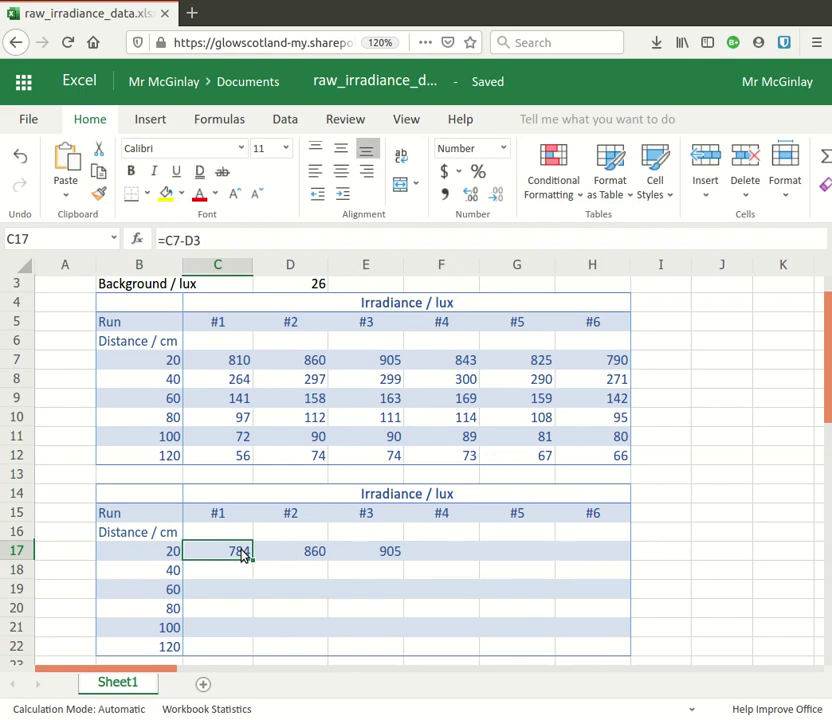
{"action": "left_click", "coordinate": [185, 240]}
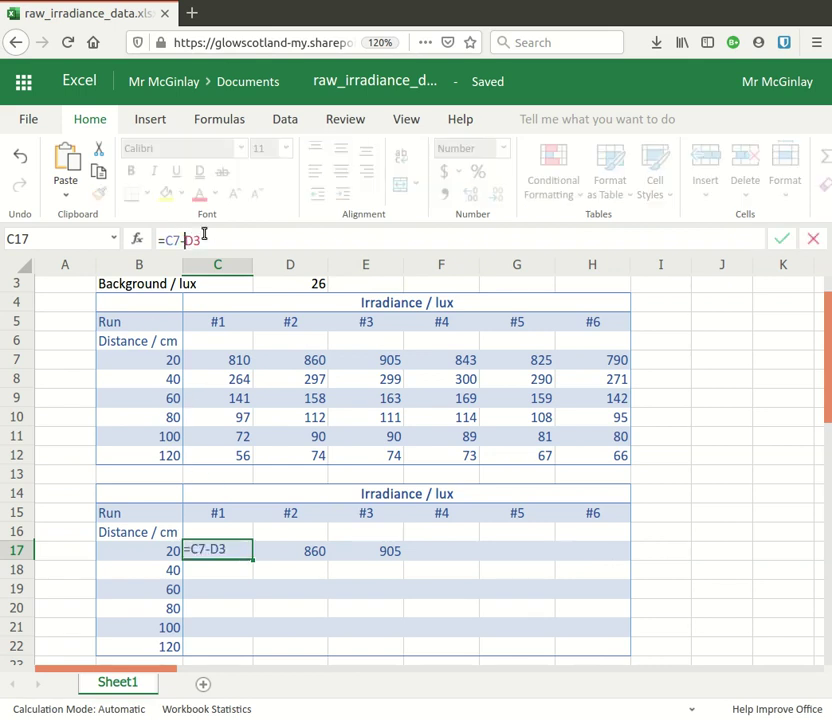
{"action": "type", "text": "$D$"}
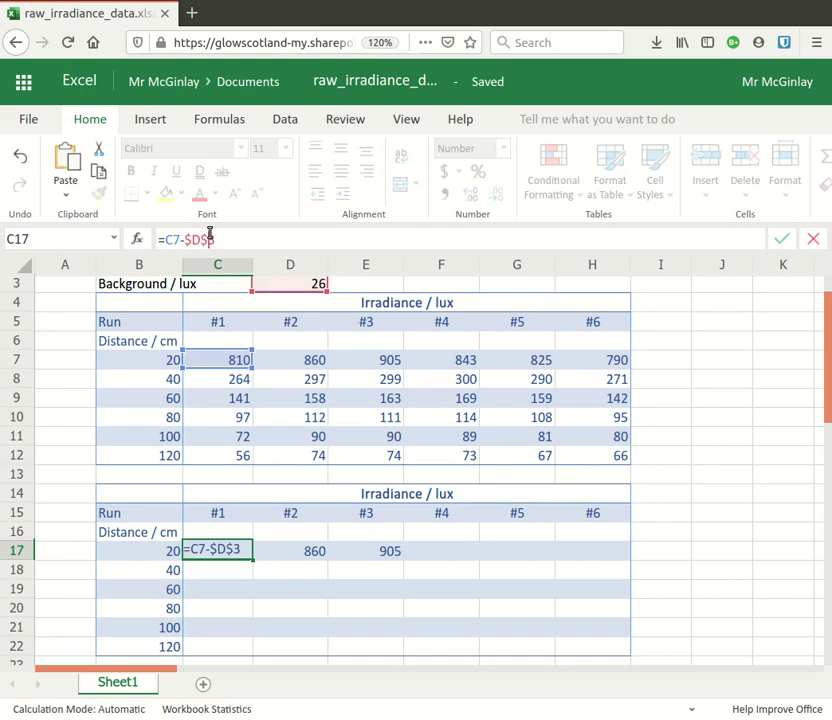
{"action": "key", "text": "Return"}
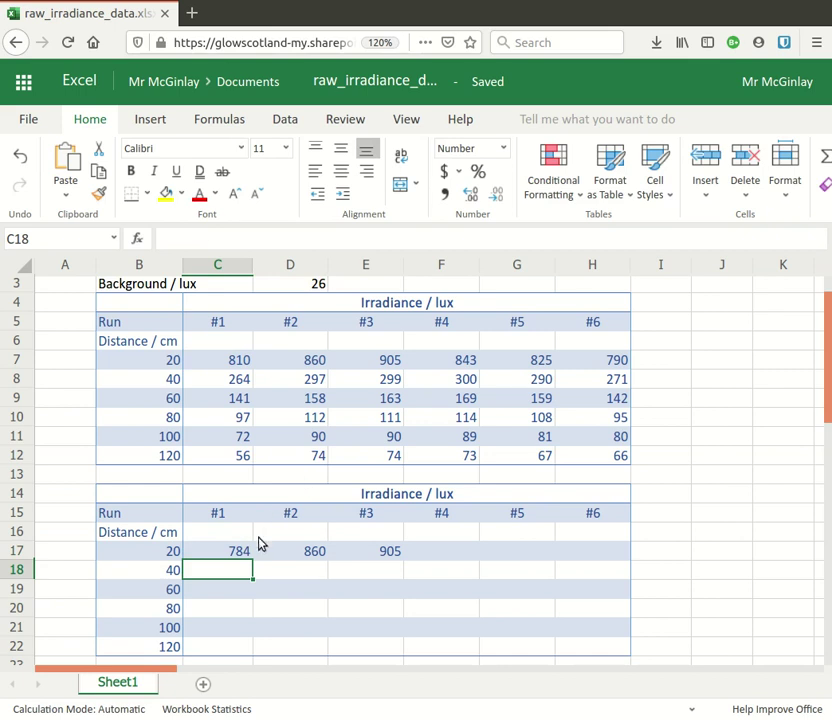
Fill the corrected C17 formula across to H17 and check the cell references in F17 and H17
{"action": "left_click", "coordinate": [248, 553]}
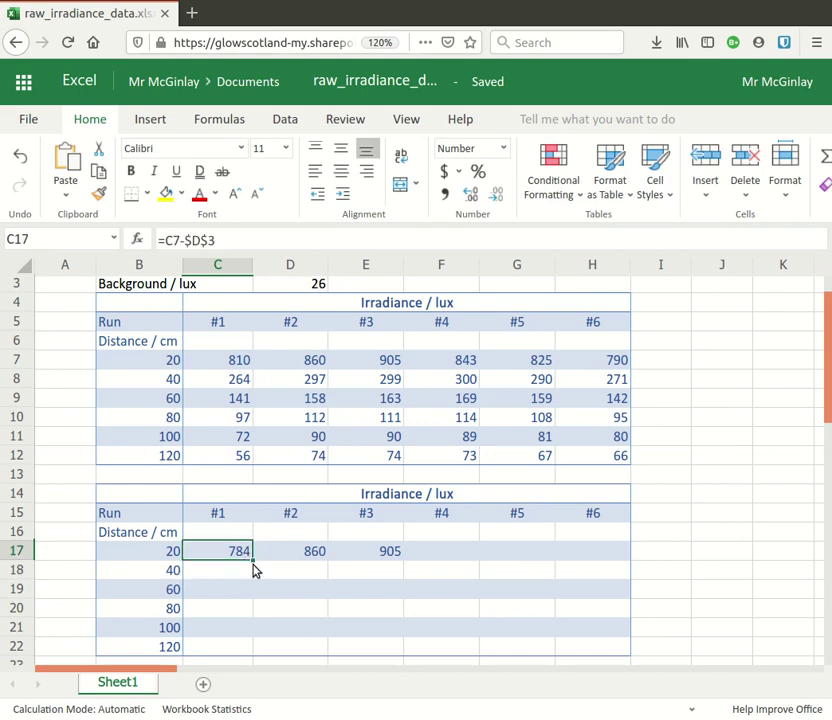
{"action": "left_click_drag", "start_coordinate": [251, 560], "coordinate": [566, 551]}
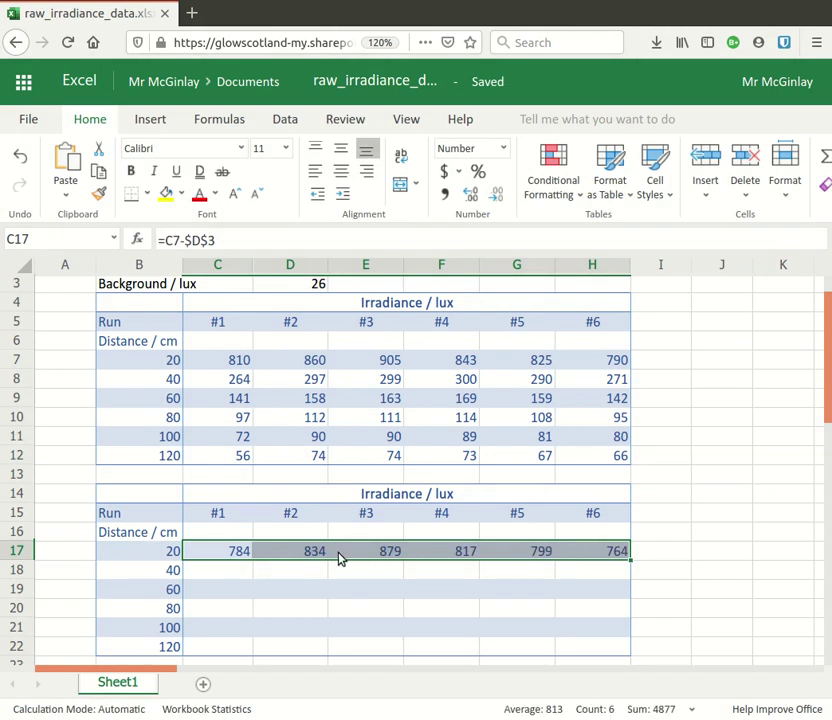
{"action": "double_click", "coordinate": [458, 556]}
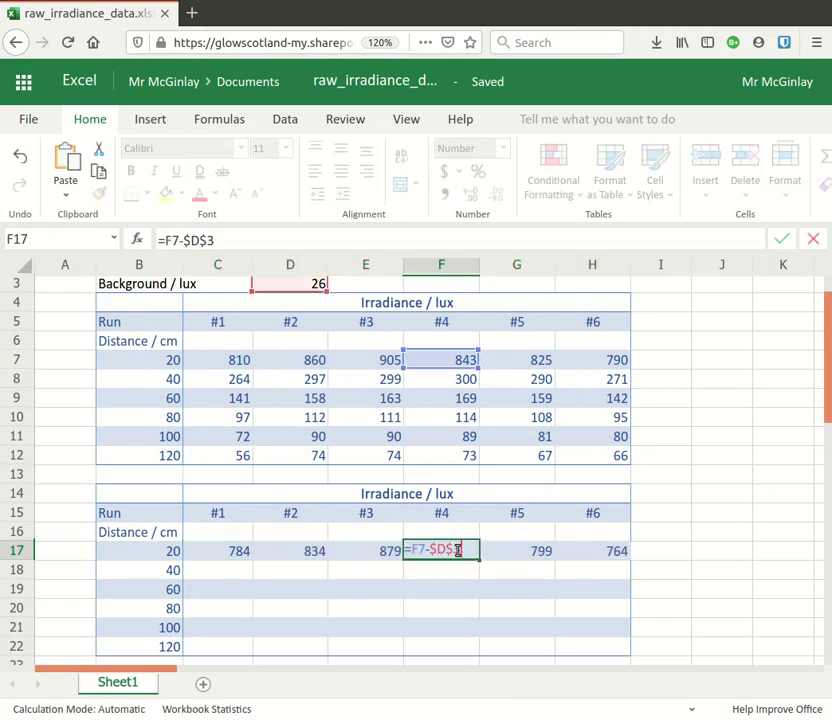
{"action": "left_click", "coordinate": [598, 561]}
{"action": "double_click", "coordinate": [598, 561]}
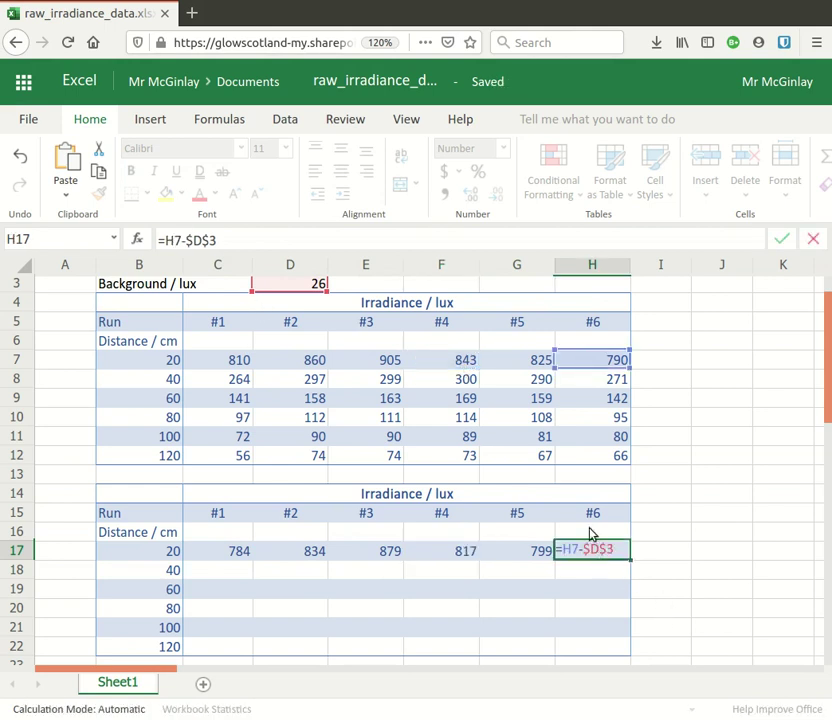
{"action": "key", "text": "Return"}
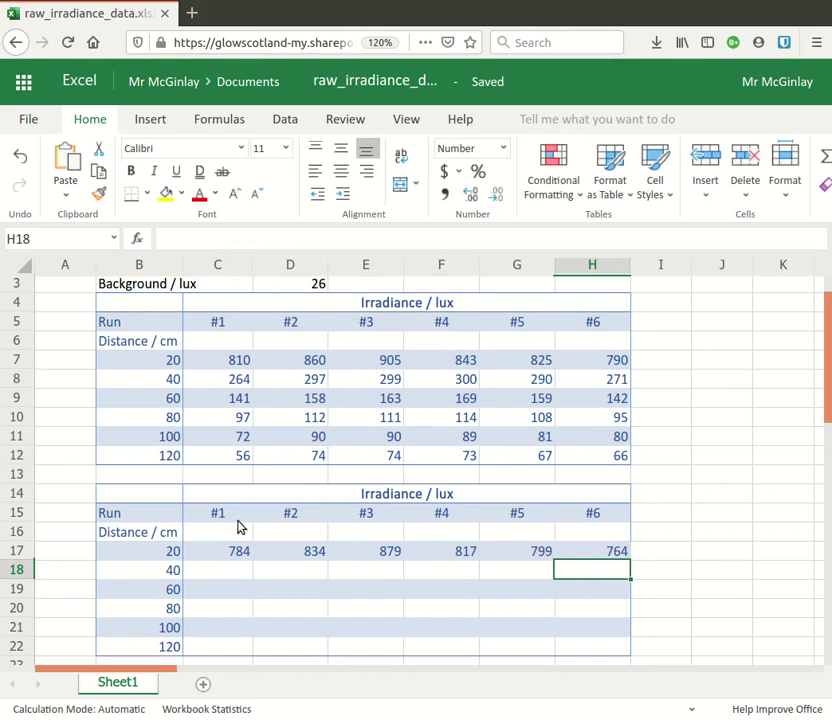
Try filling the background-corrected formulas in C17:H17 down to row 22
{"action": "scroll", "coordinate": [225, 551], "scroll_direction": "down", "scroll_amount": 1}
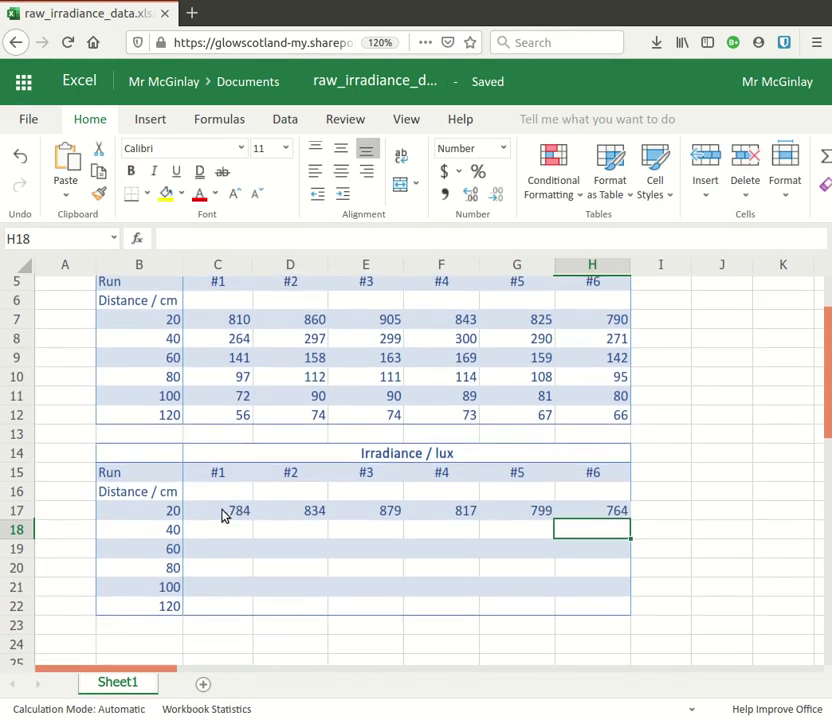
{"action": "left_click_drag", "start_coordinate": [219, 518], "coordinate": [591, 511]}
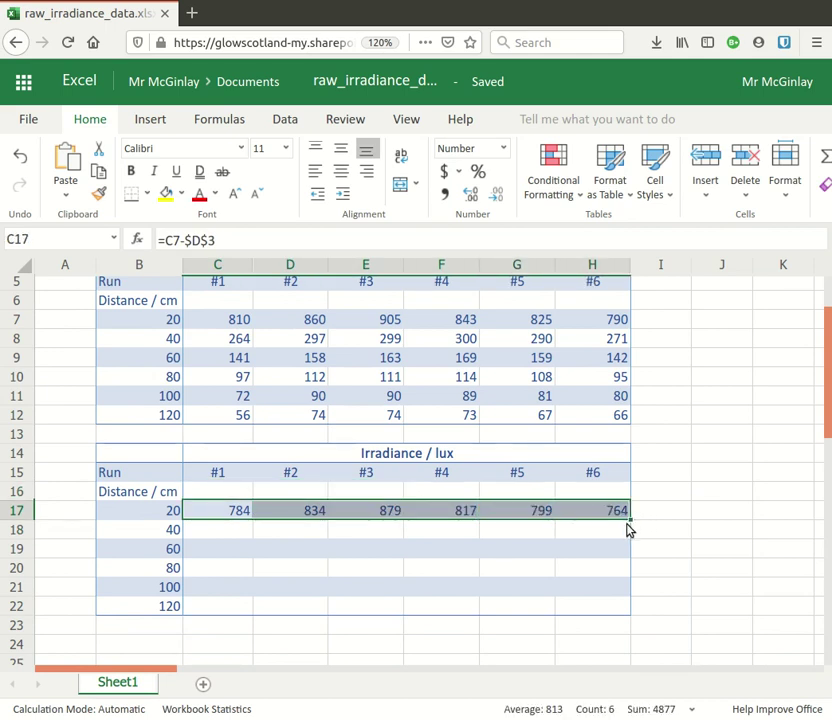
{"action": "left_click_drag", "start_coordinate": [631, 523], "coordinate": [596, 610]}
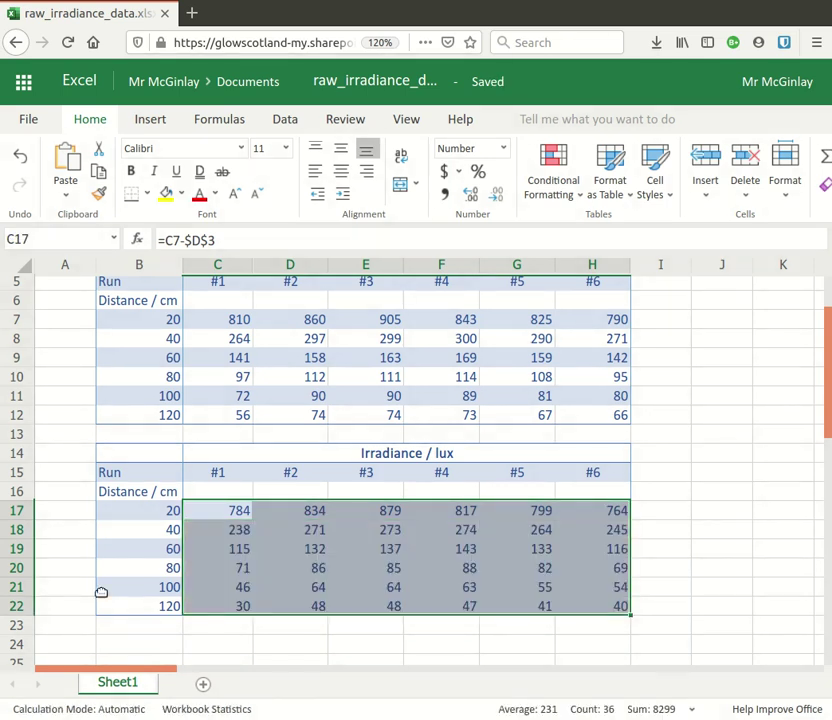
Check which cells the formula in F21 references, and undo the fill down to row 22
{"action": "double_click", "coordinate": [466, 586]}
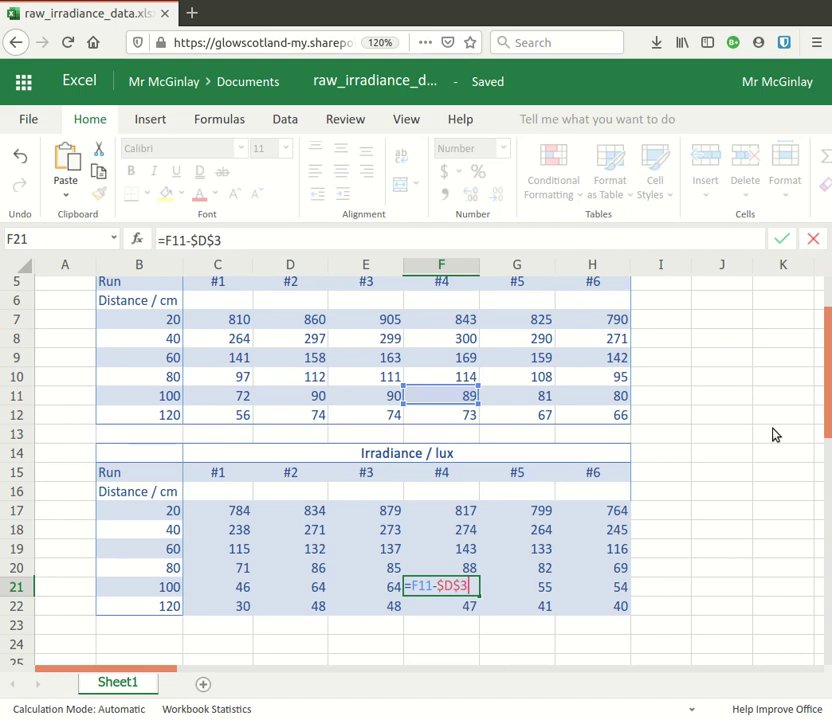
{"action": "mouse_move", "coordinate": [826, 391]}
{"action": "left_mouse_down"}
{"action": "mouse_move", "coordinate": [826, 381]}
{"action": "mouse_move", "coordinate": [823, 397]}
{"action": "left_mouse_up"}
{"action": "left_click", "coordinate": [580, 643]}
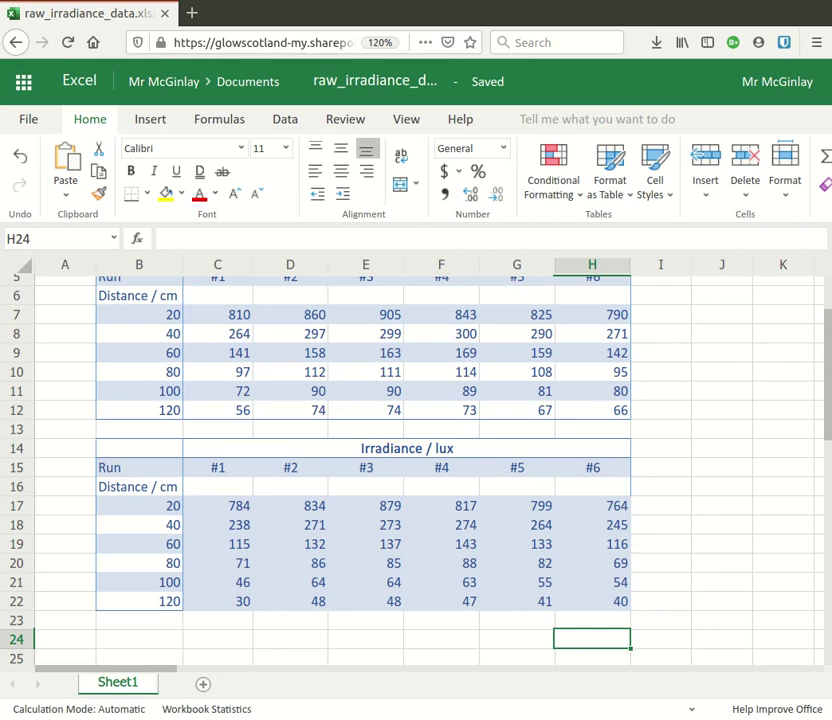
{"action": "key", "text": "ctrl+z"}
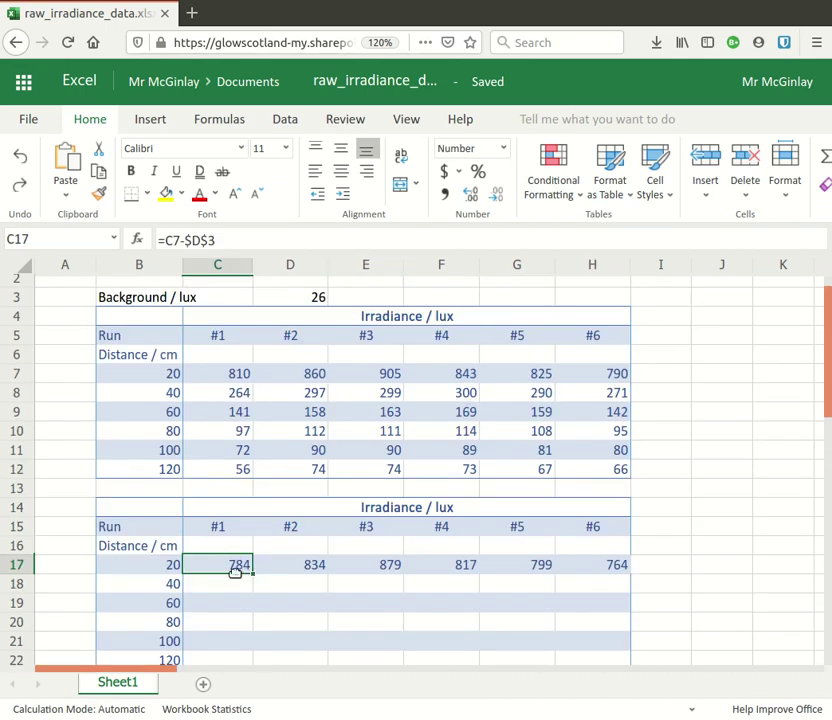
Copy C17:H17 and paste only the formulas into C18:H22, keeping the table's row shading
{"action": "left_click_drag", "start_coordinate": [243, 567], "coordinate": [490, 568]}
{"action": "left_click_drag", "start_coordinate": [547, 563], "coordinate": [605, 566]}
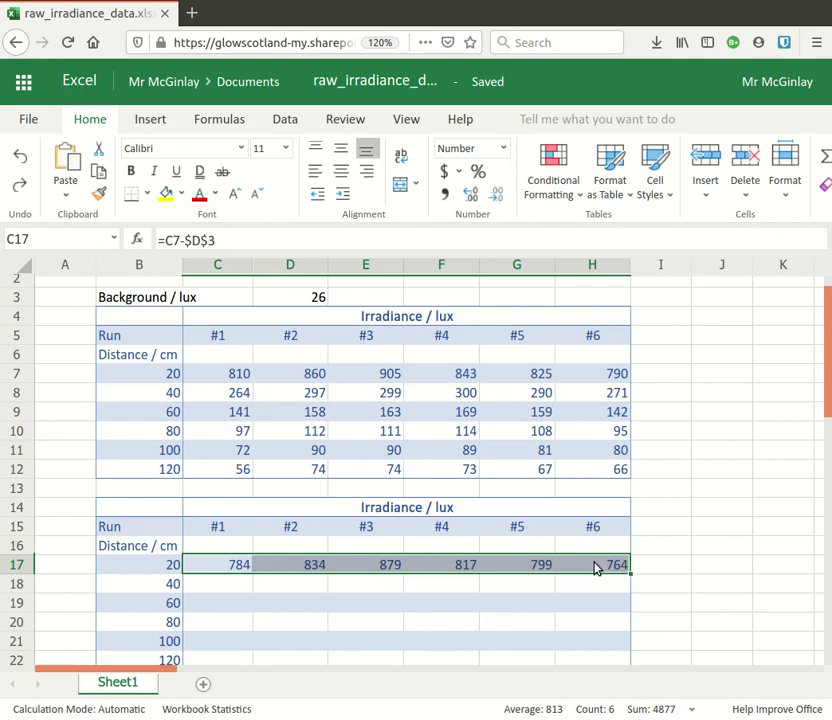
{"action": "key", "text": "ctrl+c"}
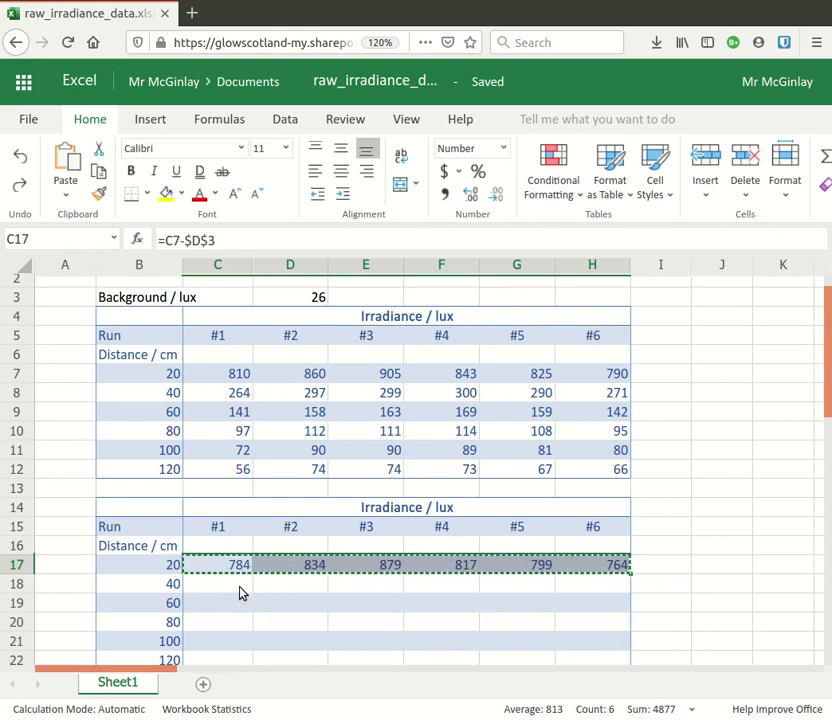
{"action": "left_click", "coordinate": [215, 588]}
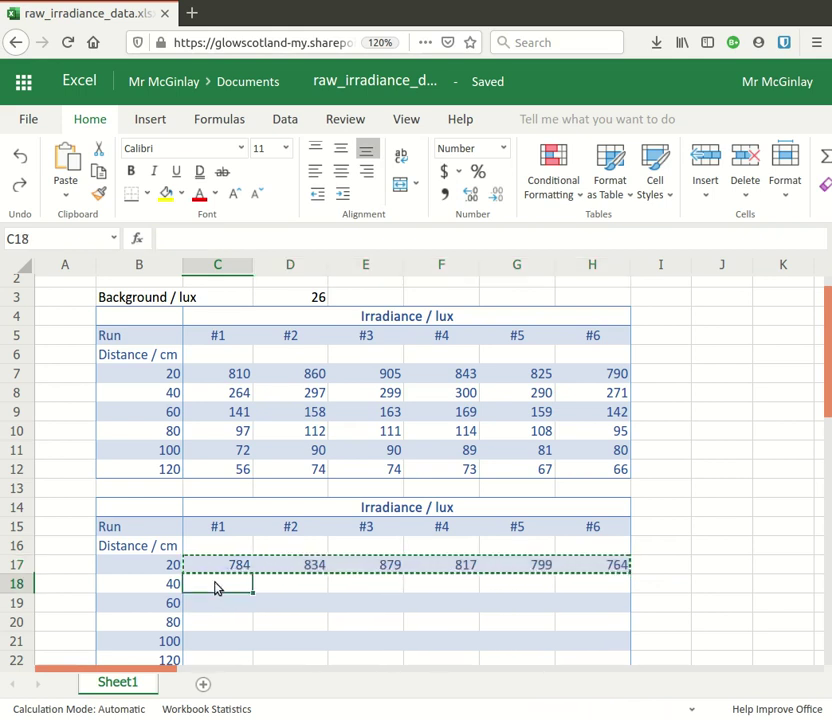
{"action": "scroll", "coordinate": [214, 588], "scroll_direction": "down", "scroll_amount": 2}
{"action": "left_click_drag", "start_coordinate": [247, 505], "coordinate": [590, 583]}
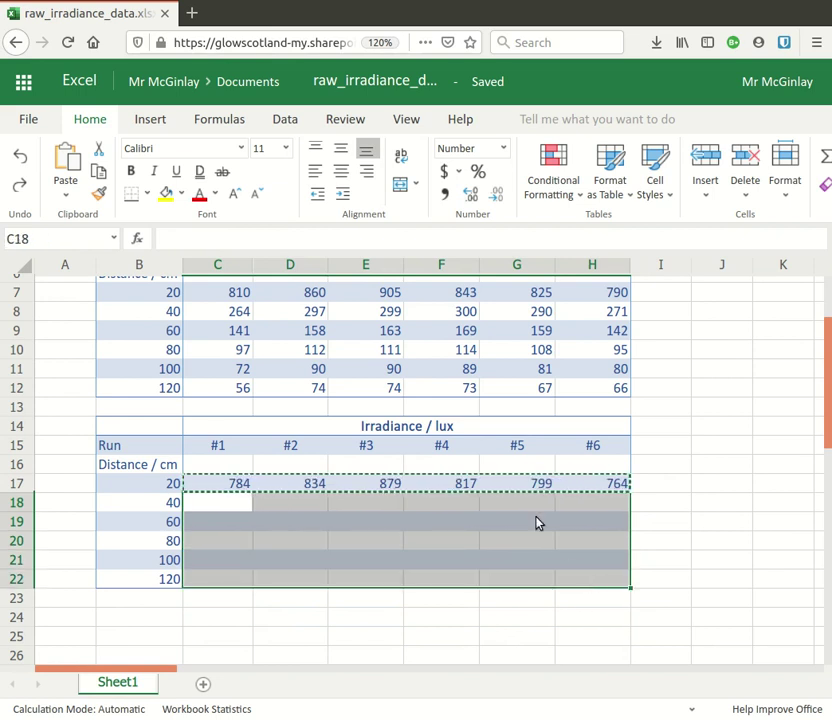
{"action": "right_click", "coordinate": [543, 524]}
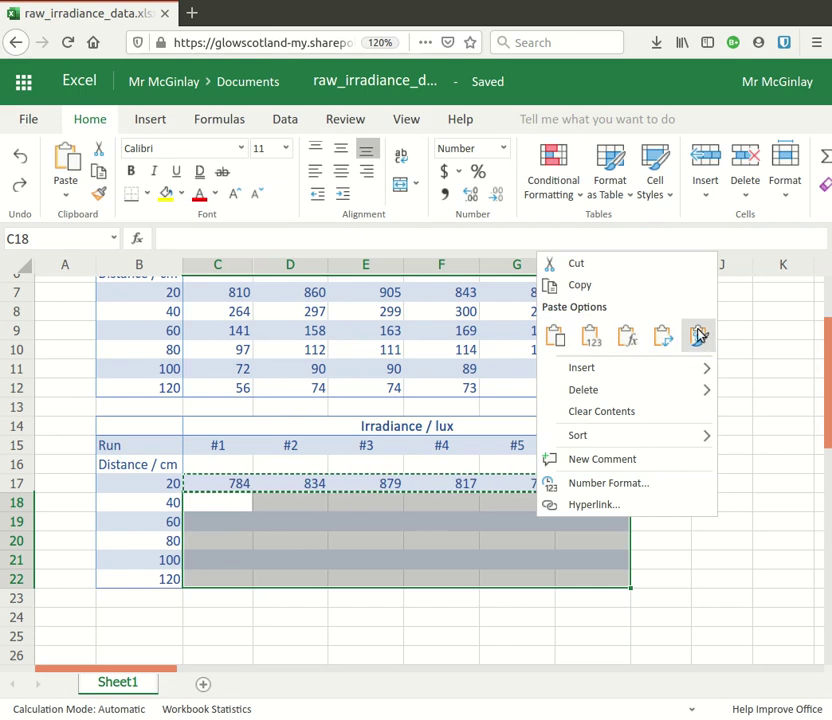
{"action": "left_click", "coordinate": [628, 342]}
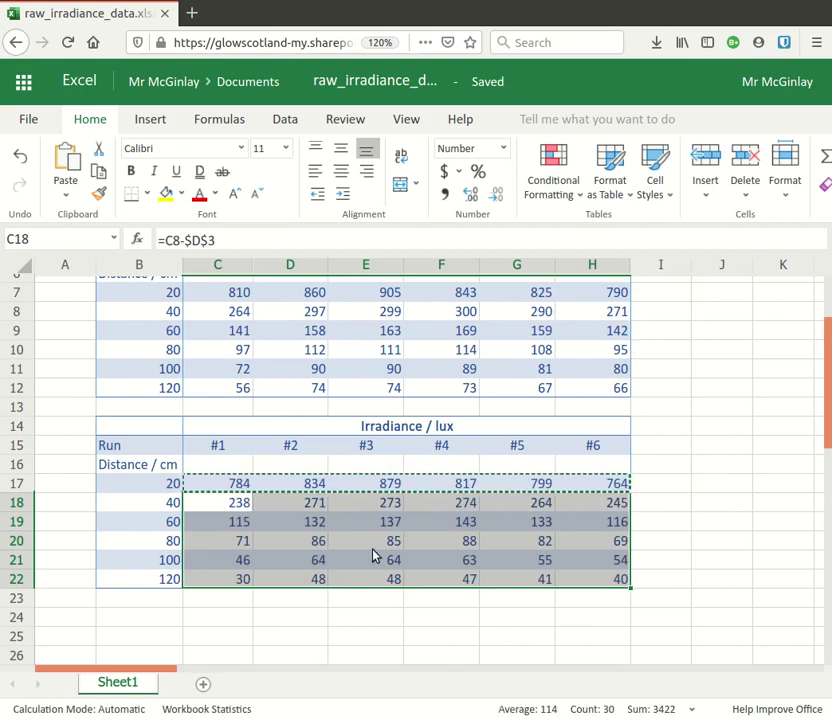
Examine which cells the pasted formula in E20 references in the raw data table and the background cell
{"action": "scroll", "coordinate": [373, 553], "scroll_direction": "up", "scroll_amount": 3}
{"action": "scroll", "coordinate": [373, 555], "scroll_direction": "up", "scroll_amount": 2}
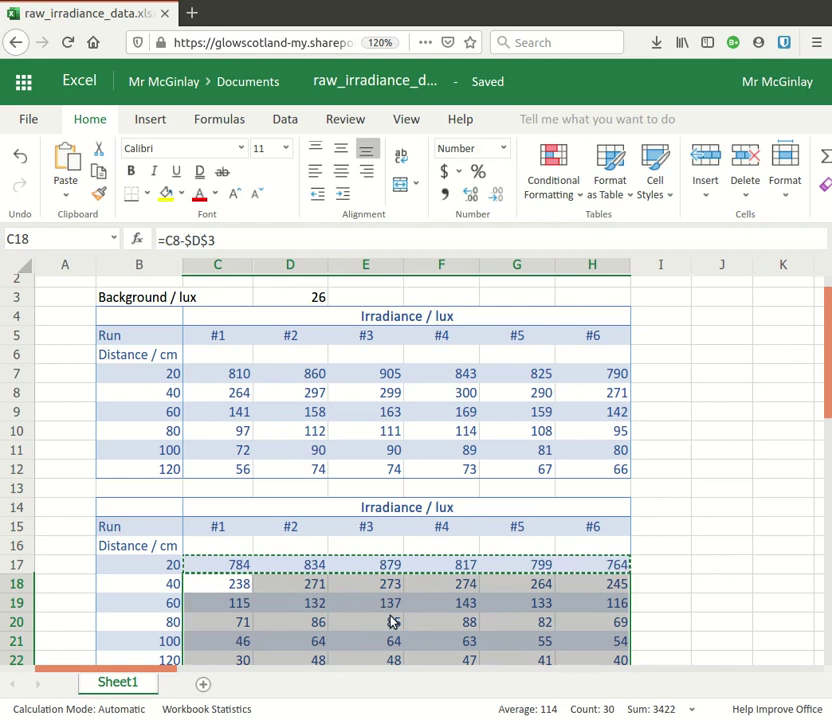
{"action": "double_click", "coordinate": [389, 622]}
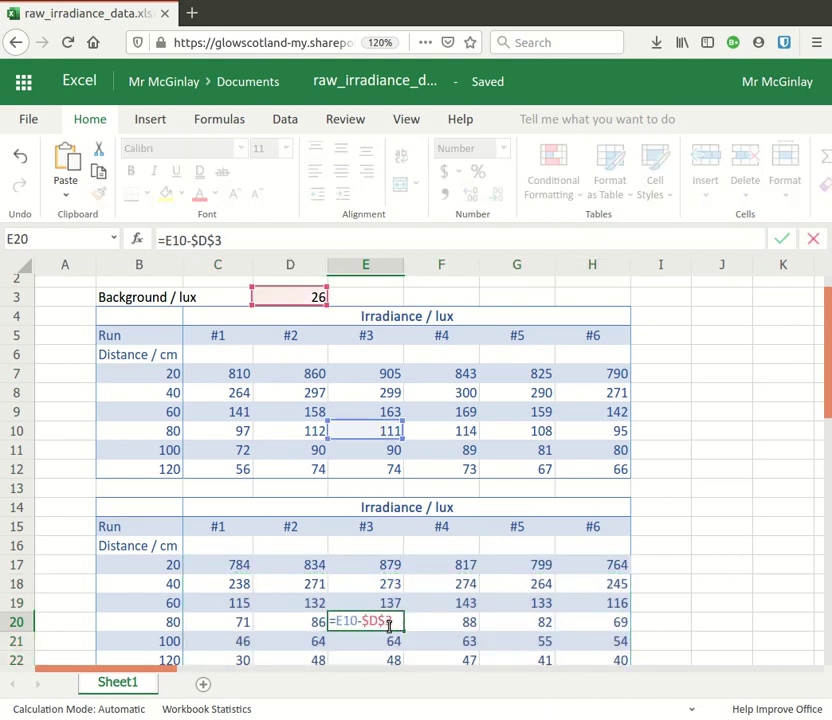